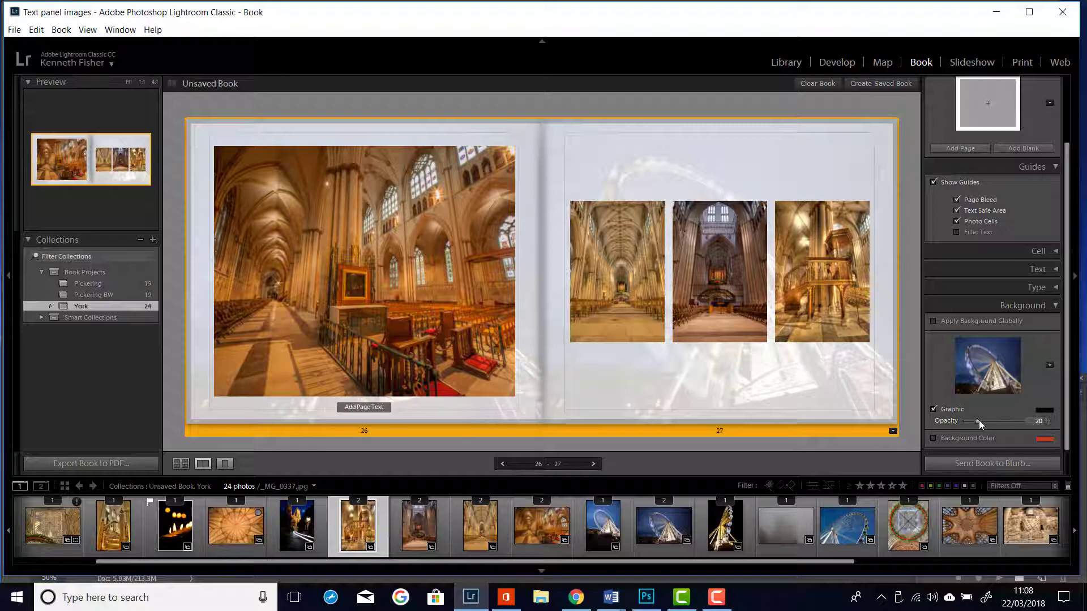
Step: Set the opacity of the Ferris wheel background graphic on the spread to 27%
mouse_move(979, 420)
left_mouse_down()
mouse_move(1027, 419)
mouse_move(980, 421)
left_mouse_up()
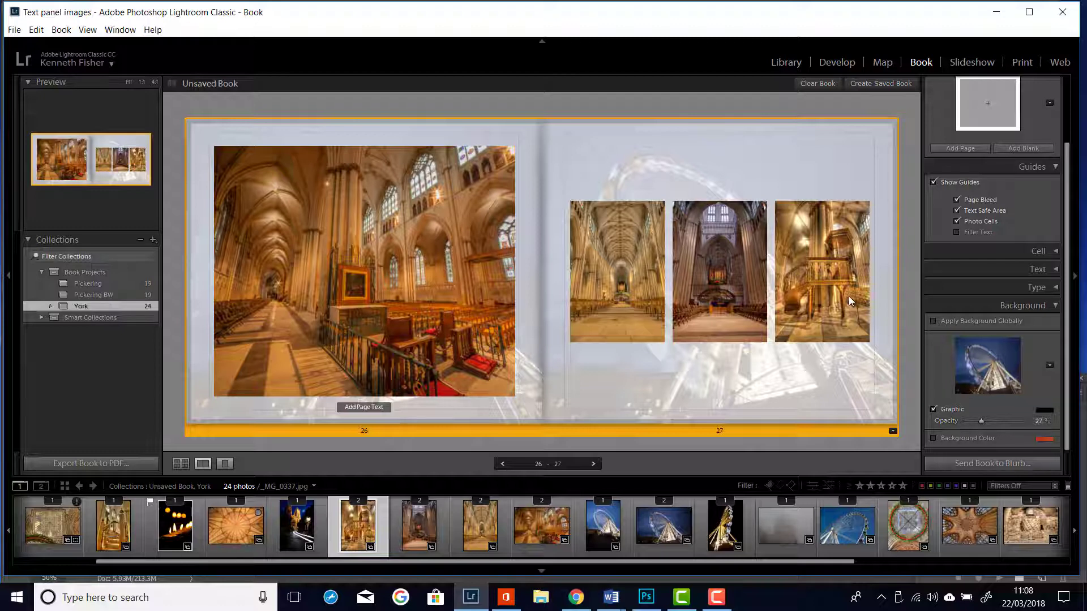
left_click(849, 444)
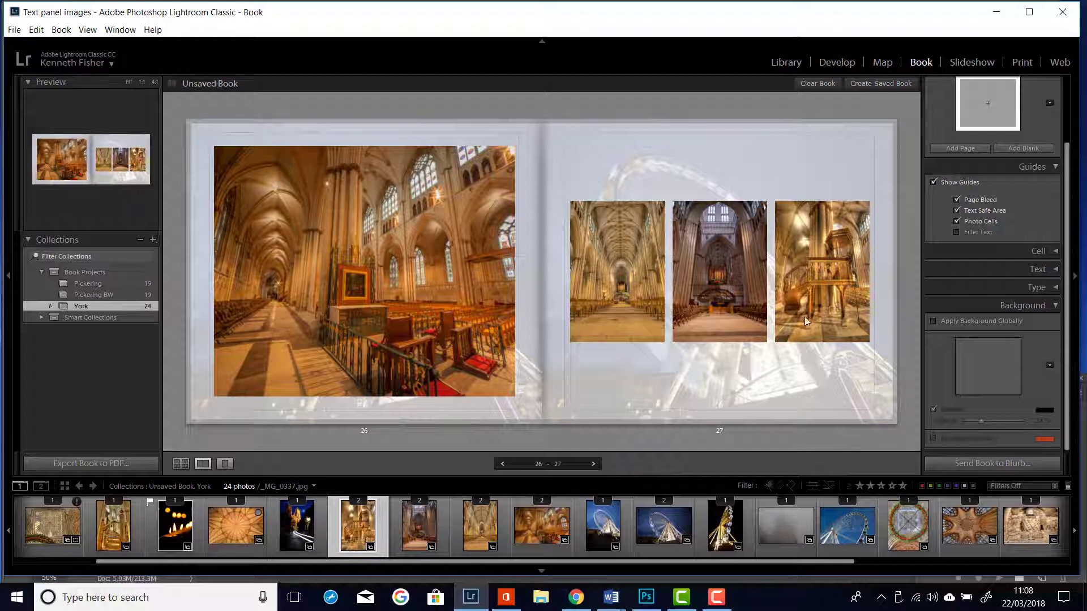
Step: Remove the three cathedral photos from their cells on page 27 and hide the layout guides
left_click(785, 387)
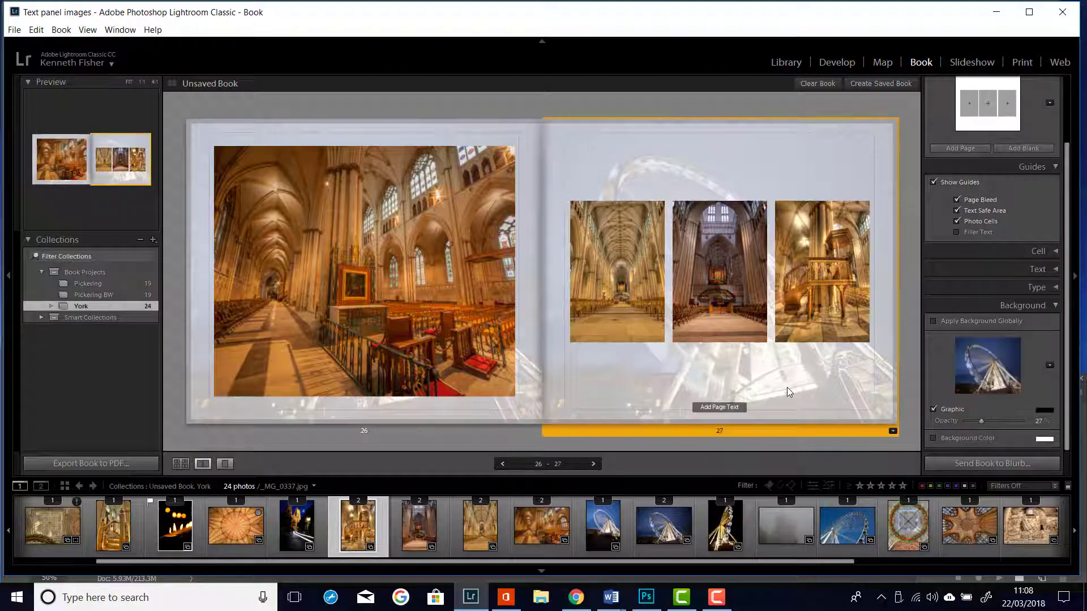
left_click(641, 293)
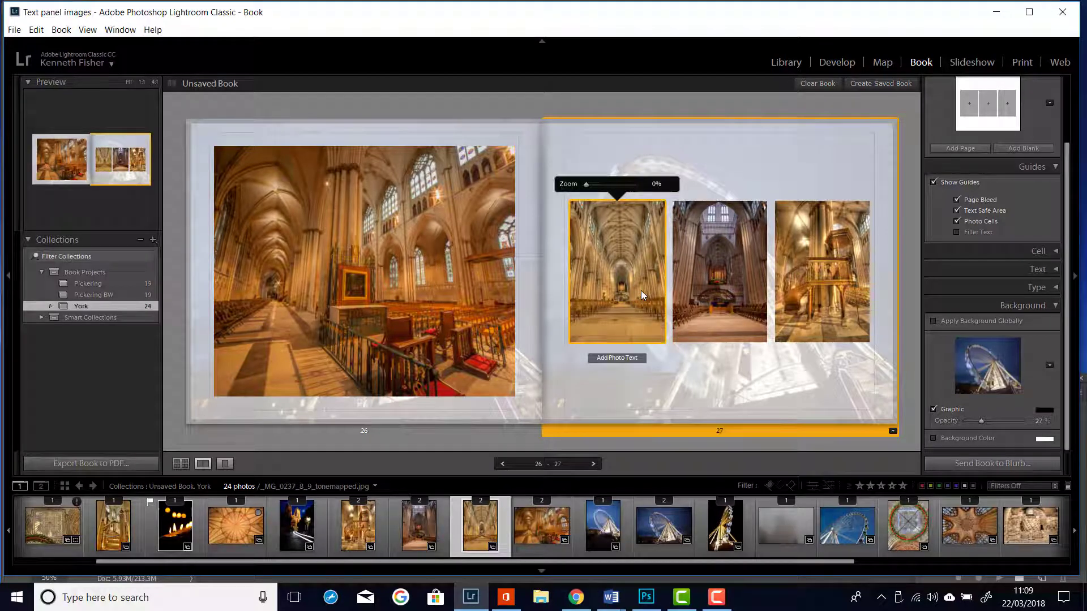
key("Delete")
left_click(719, 298)
key("Delete")
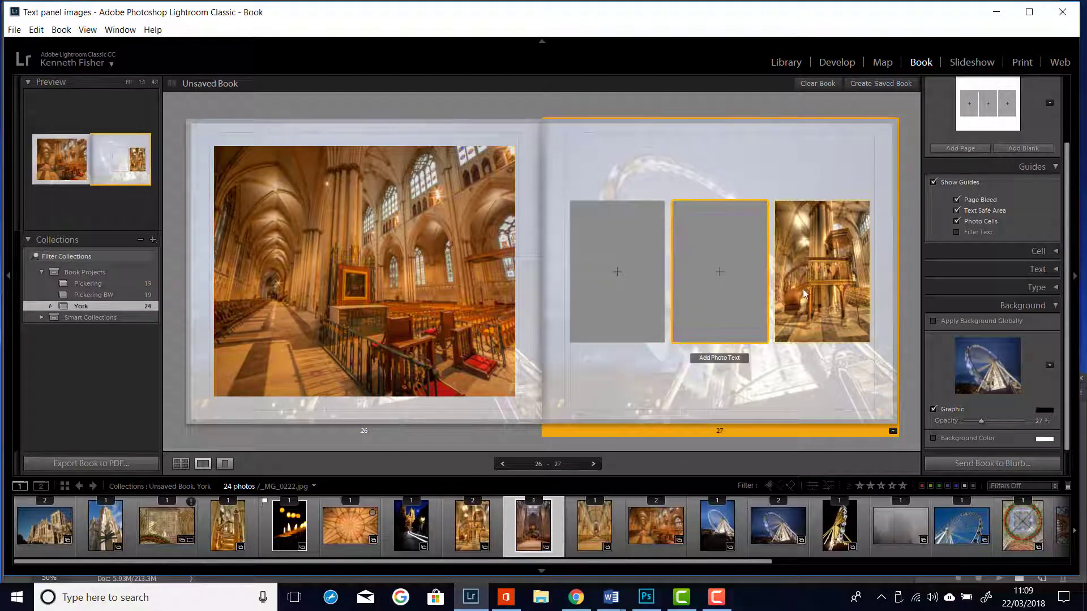
left_click(822, 294)
key("Delete")
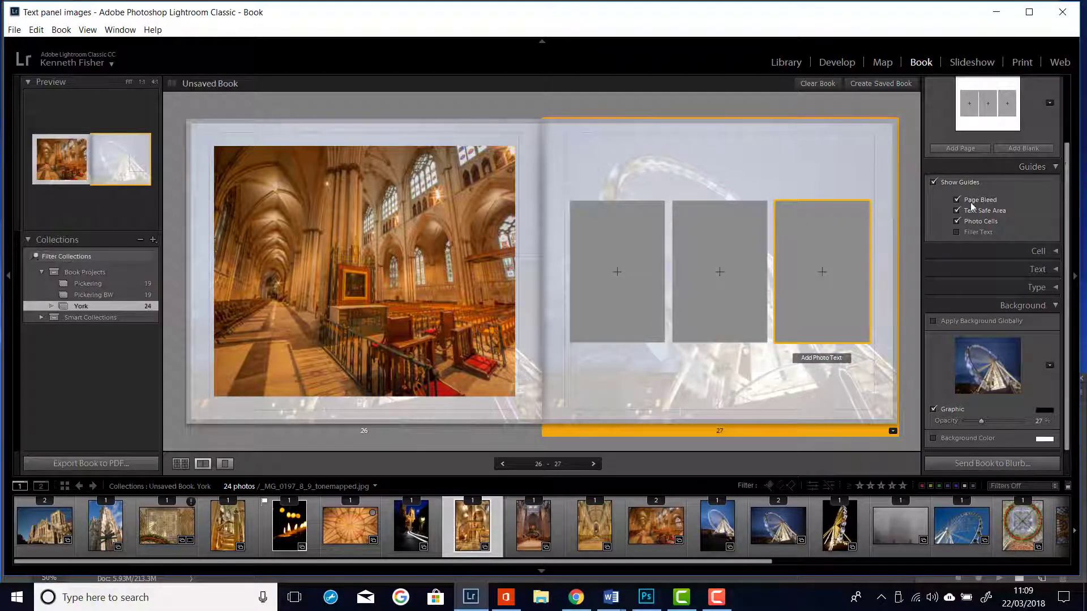
left_click(933, 182)
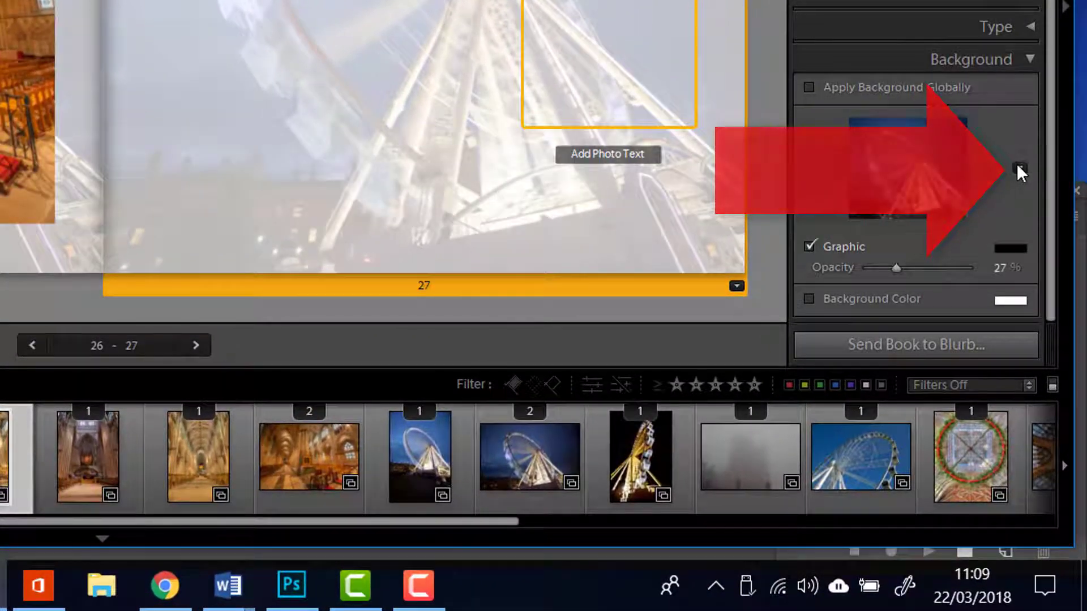
Step: Replace page 27's background graphic with the large centred compass rose from the Travel category
left_click(1021, 182)
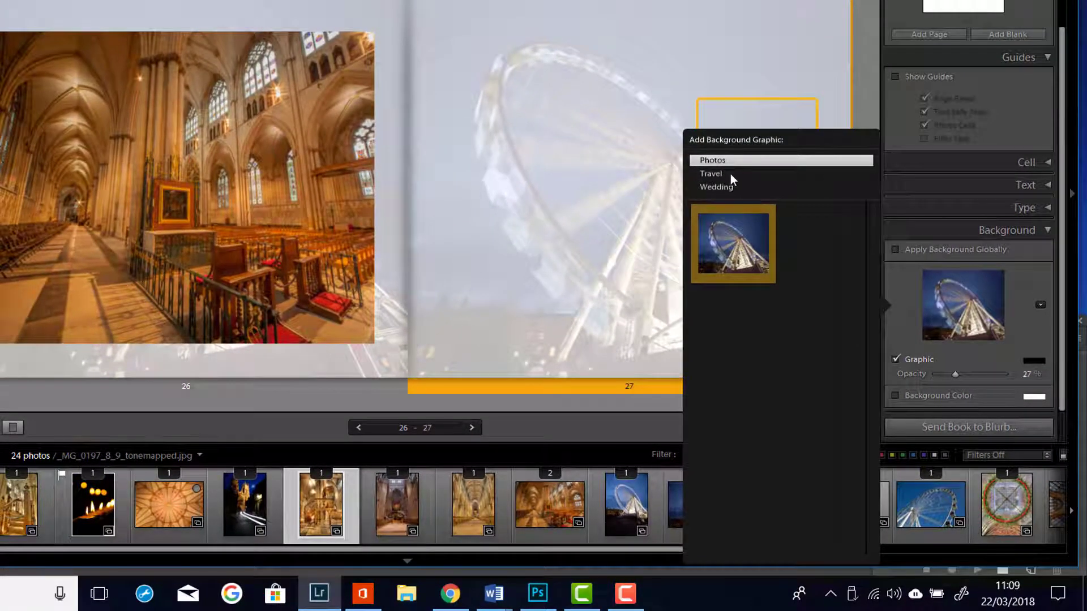
left_click(730, 174)
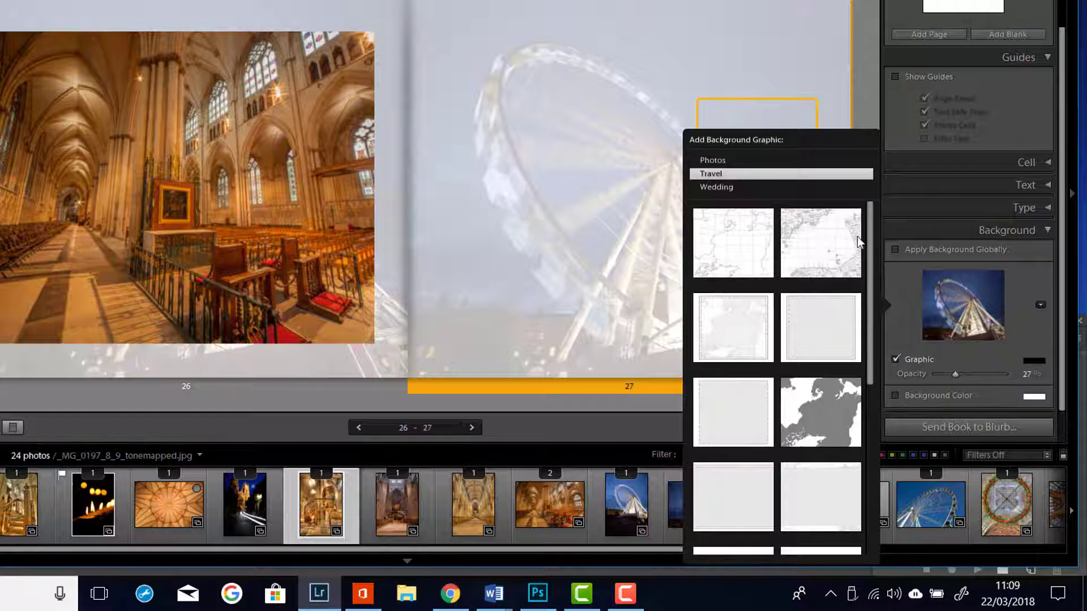
scroll(858, 326, "down", 3)
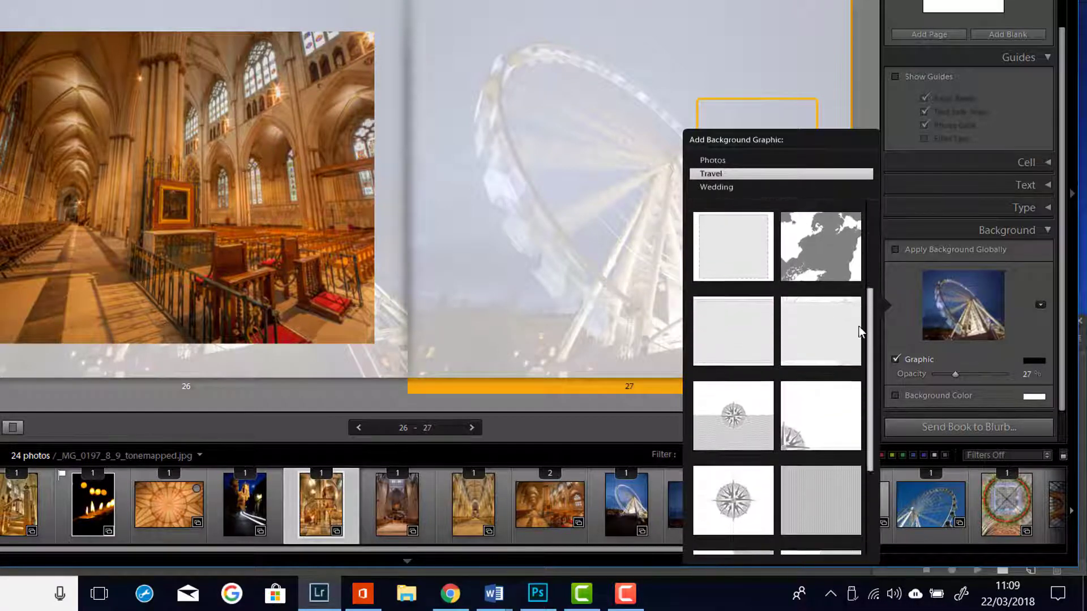
scroll(854, 351, "down", 2)
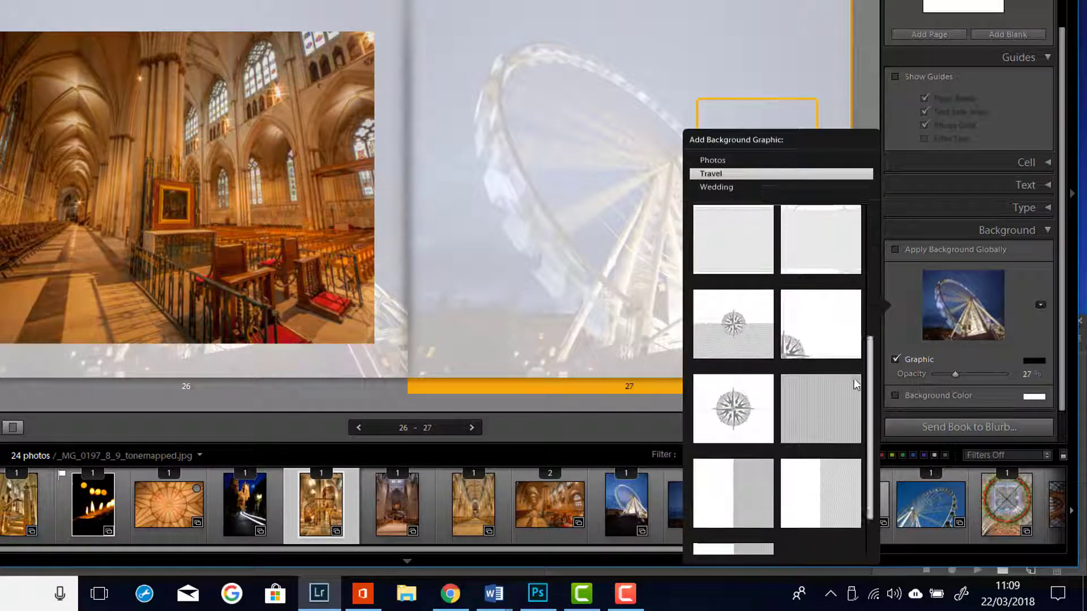
left_click(737, 388)
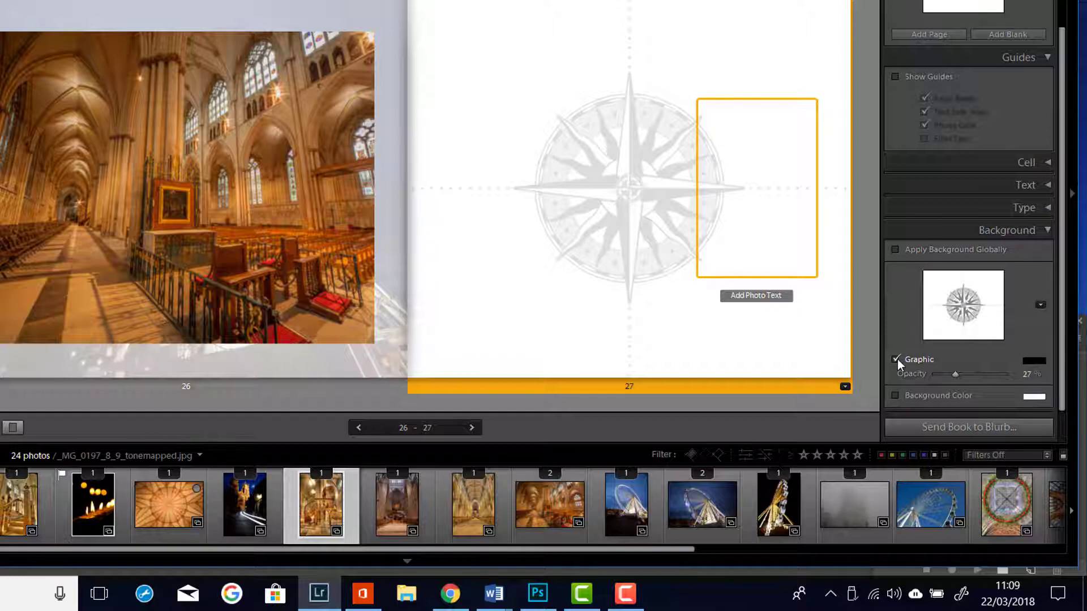
Step: Recolour page 27's compass graphic orange, with hue 25, saturation 69% and lightness 51%
left_click(1033, 361)
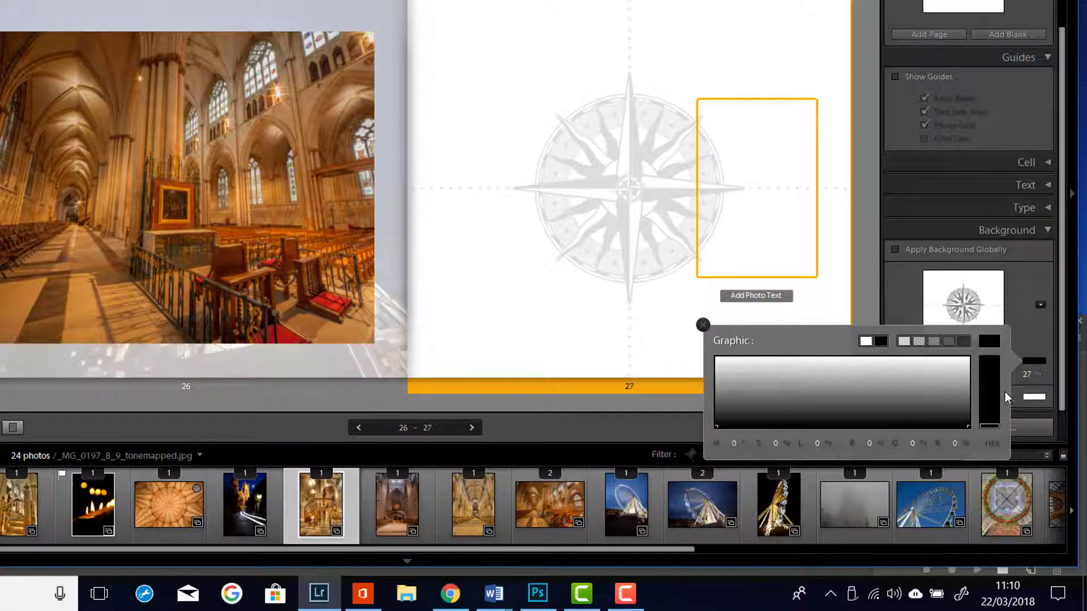
left_click(989, 379)
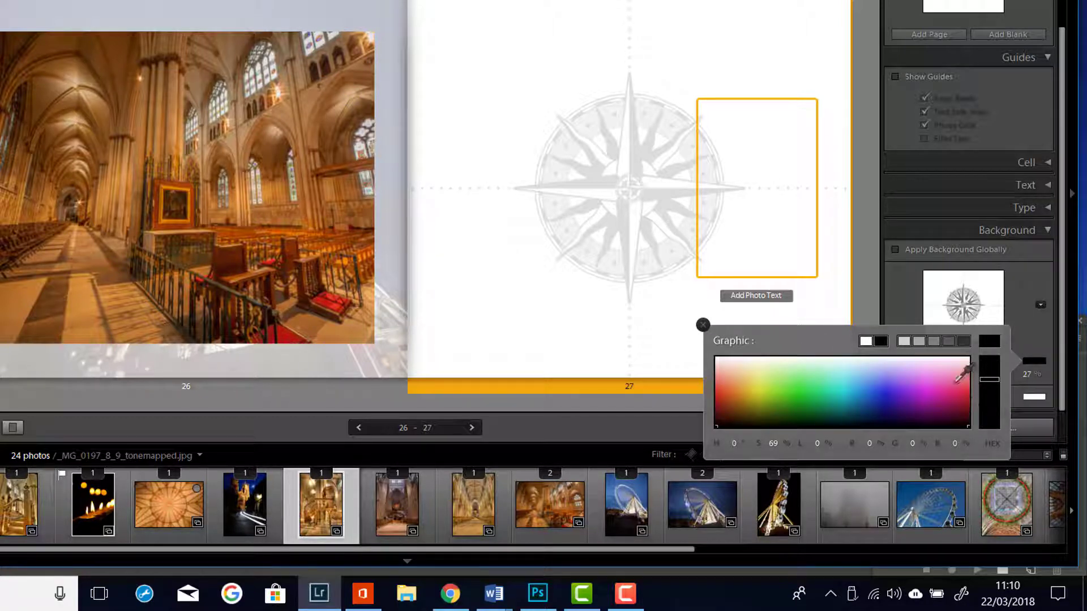
left_click(758, 381)
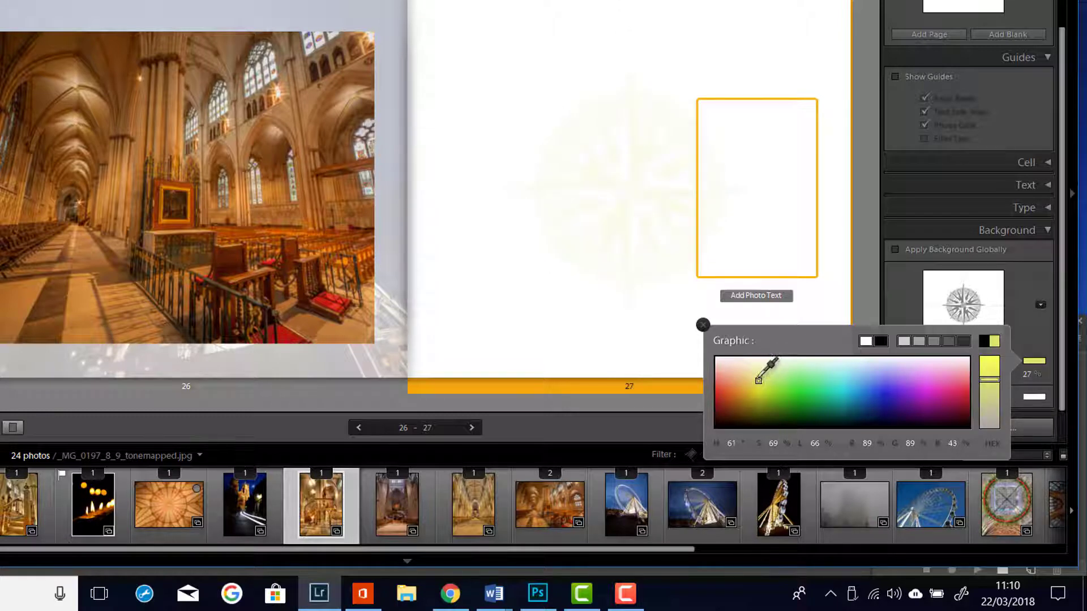
mouse_move(760, 378)
left_mouse_down()
mouse_move(743, 393)
mouse_move(727, 387)
mouse_move(725, 407)
mouse_move(733, 391)
left_mouse_up()
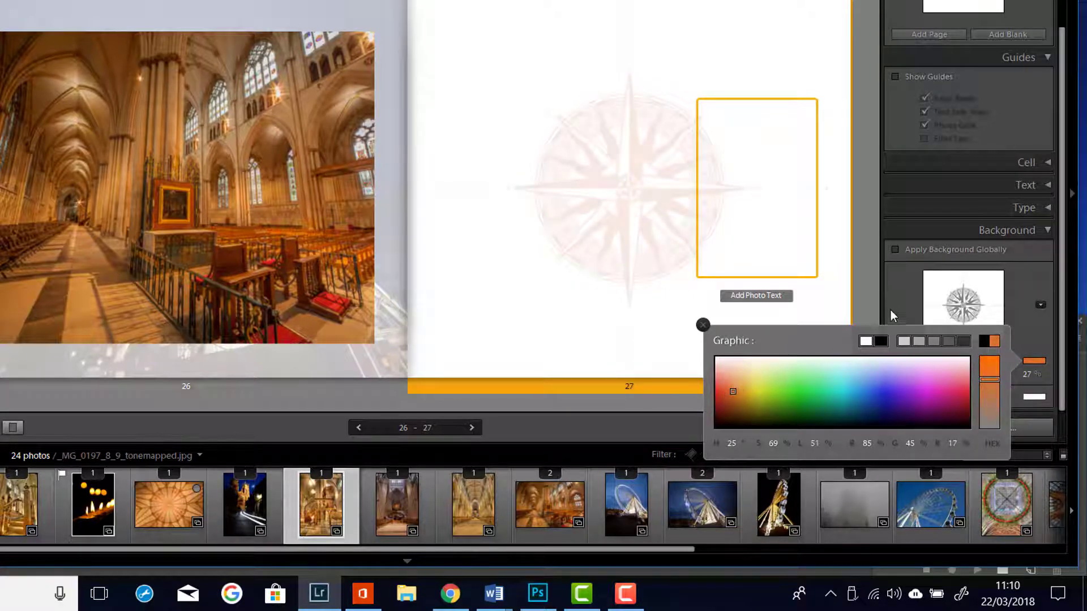
left_click(703, 324)
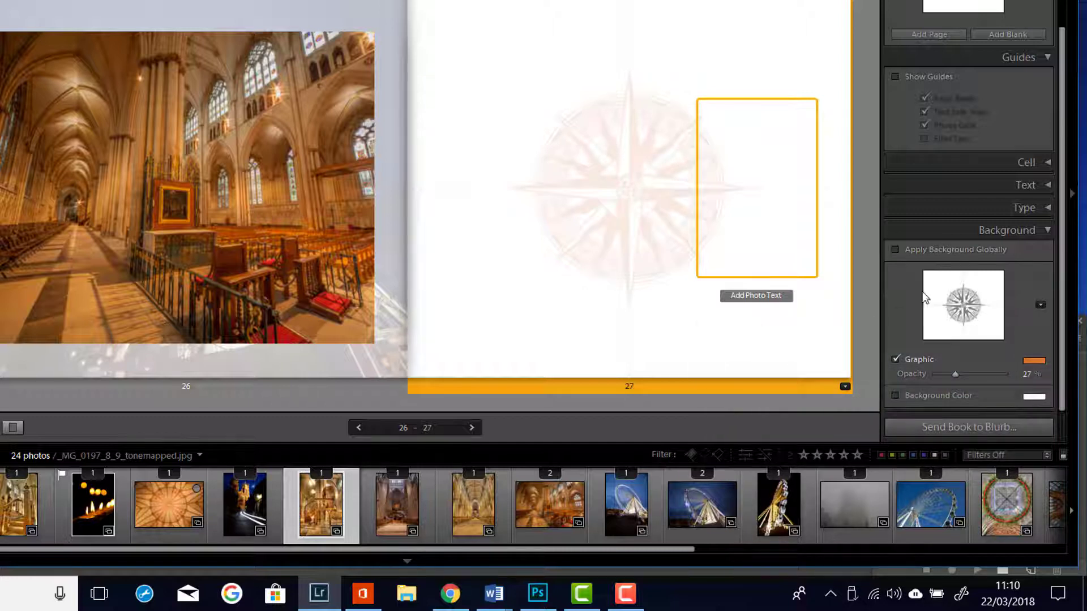
Step: Enable a background colour for page 27 and set it to orange, with hue 24, saturation 53% and lightness 56%
left_click(895, 395)
left_click(1029, 398)
left_click(1031, 399)
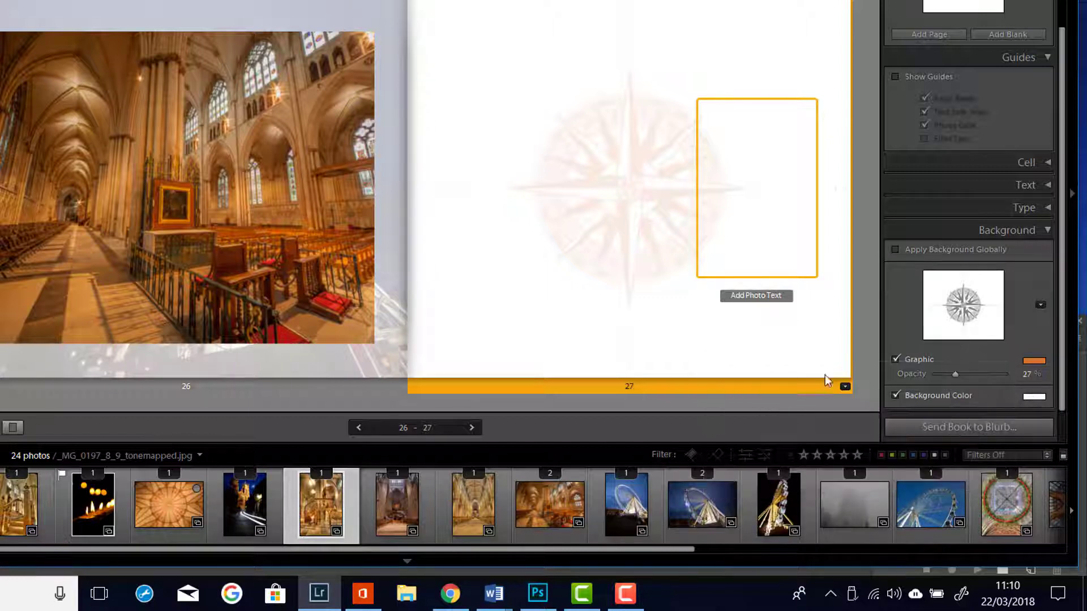
left_click(1036, 401)
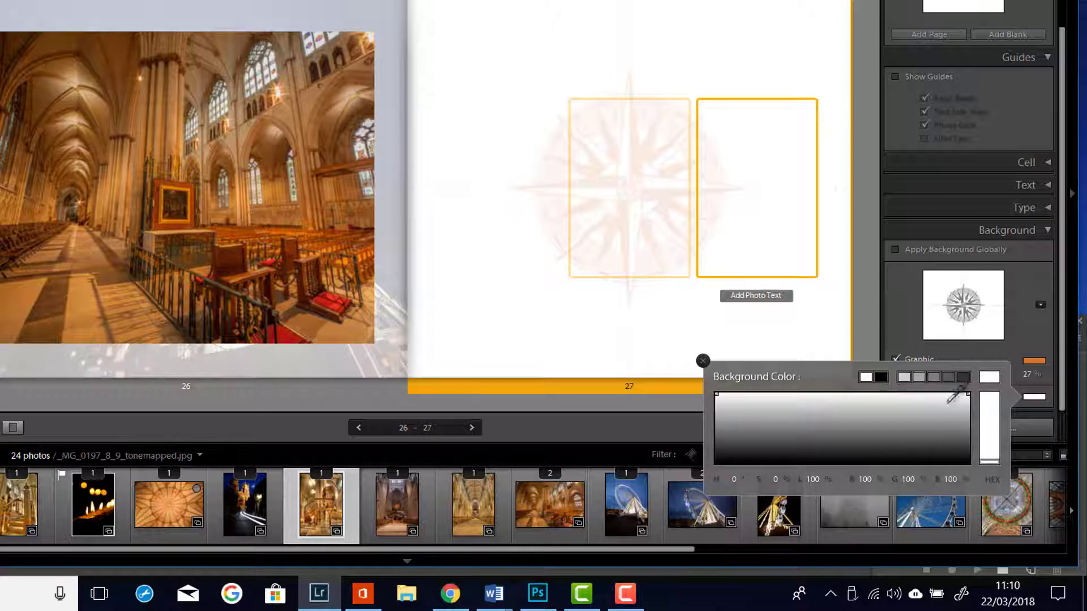
left_click(989, 426)
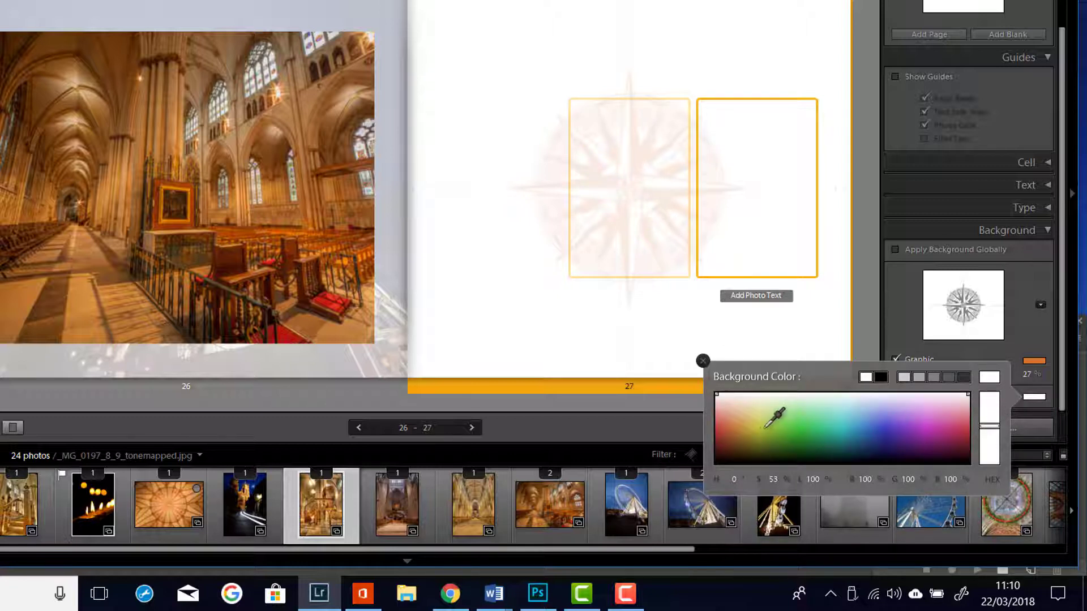
left_click(734, 422)
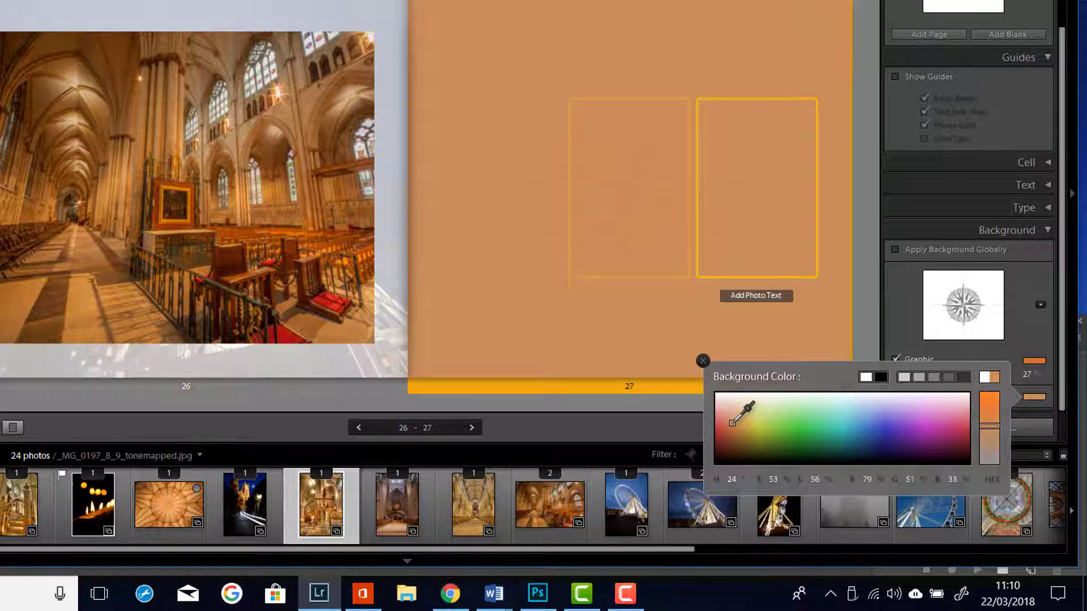
Step: Try several shades for page 27's background colour, ending on pale yellow with hue 57, saturation 53% and lightness 73%
left_click(724, 418)
left_click(720, 412)
left_click(739, 421)
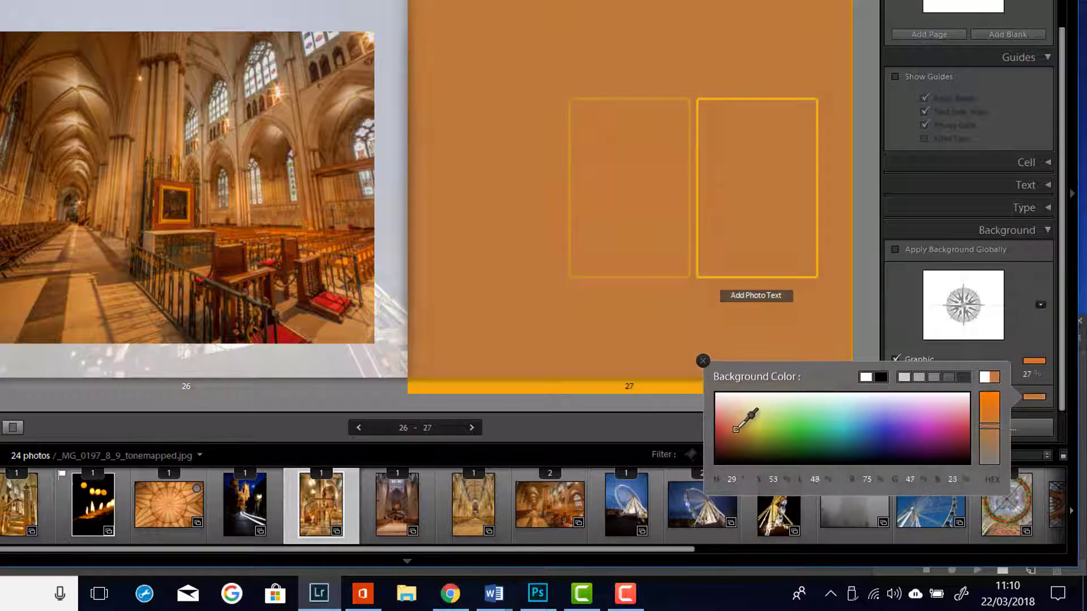
left_click(746, 403)
left_click(753, 401)
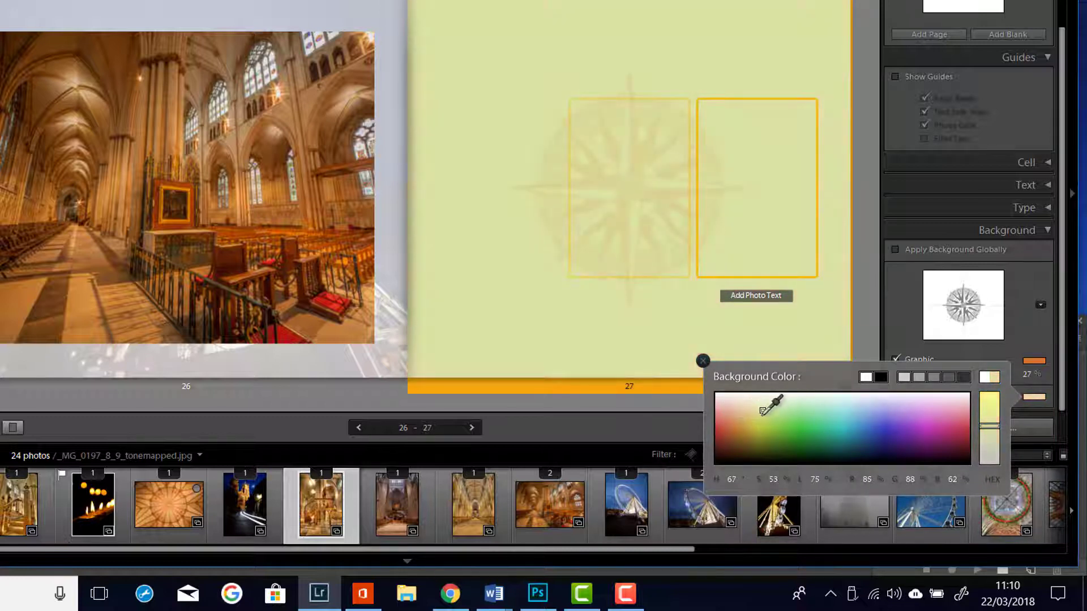
left_click(756, 418)
left_click(757, 430)
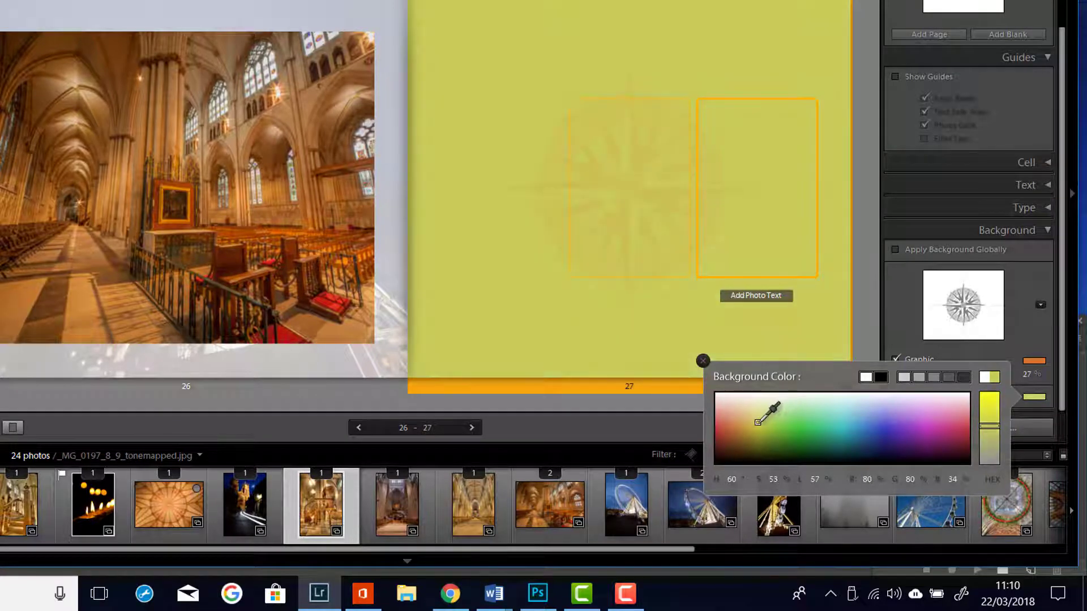
left_click(756, 424)
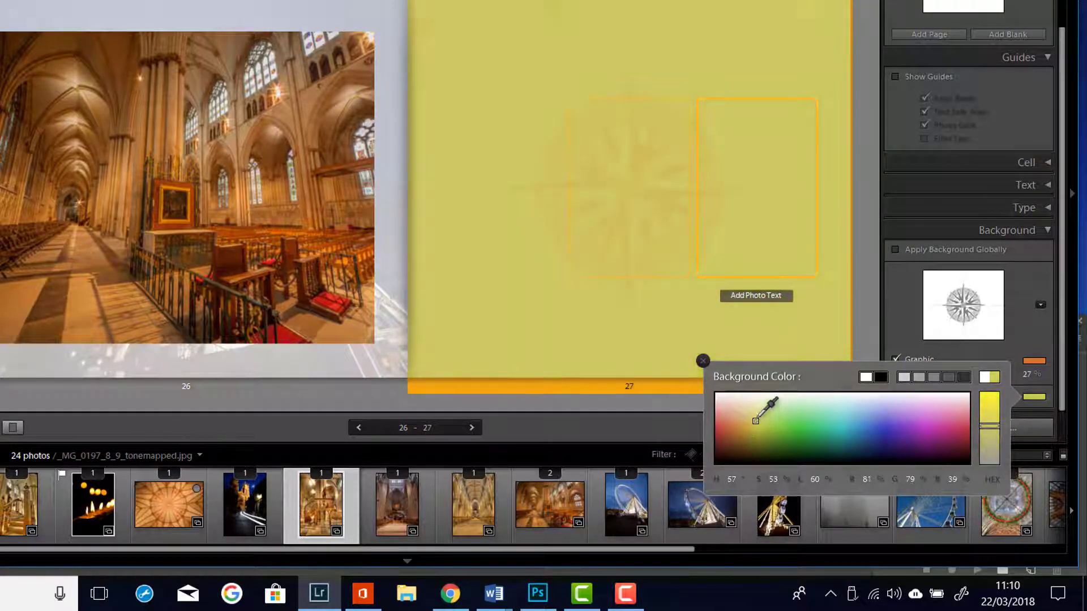
left_click(756, 413)
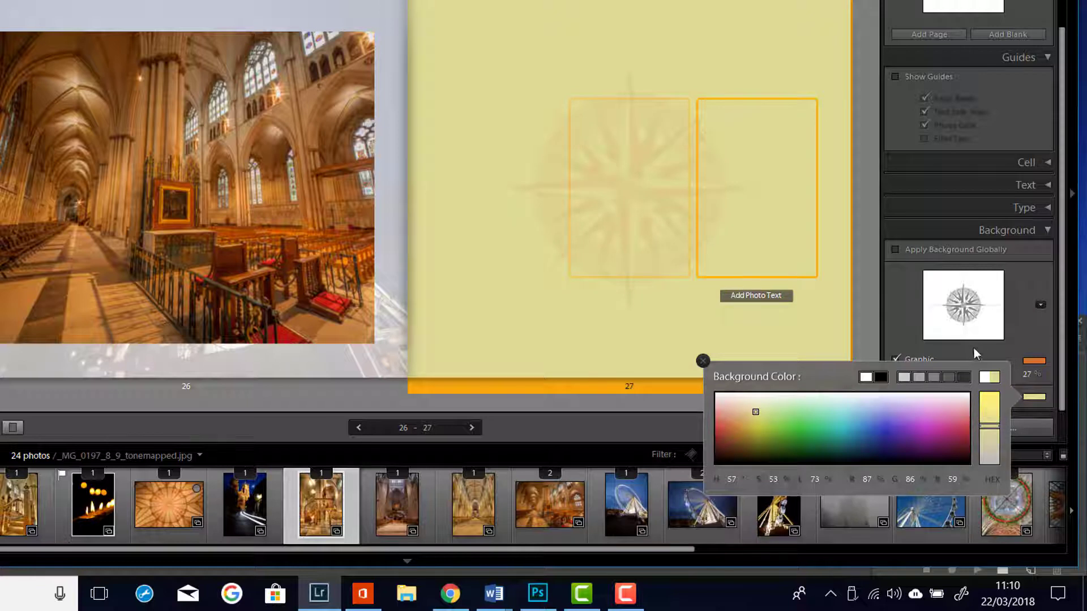
Step: Change page 27's compass graphic to dark brown, with hue 36, saturation 69% and lightness 26%
left_click(1040, 304)
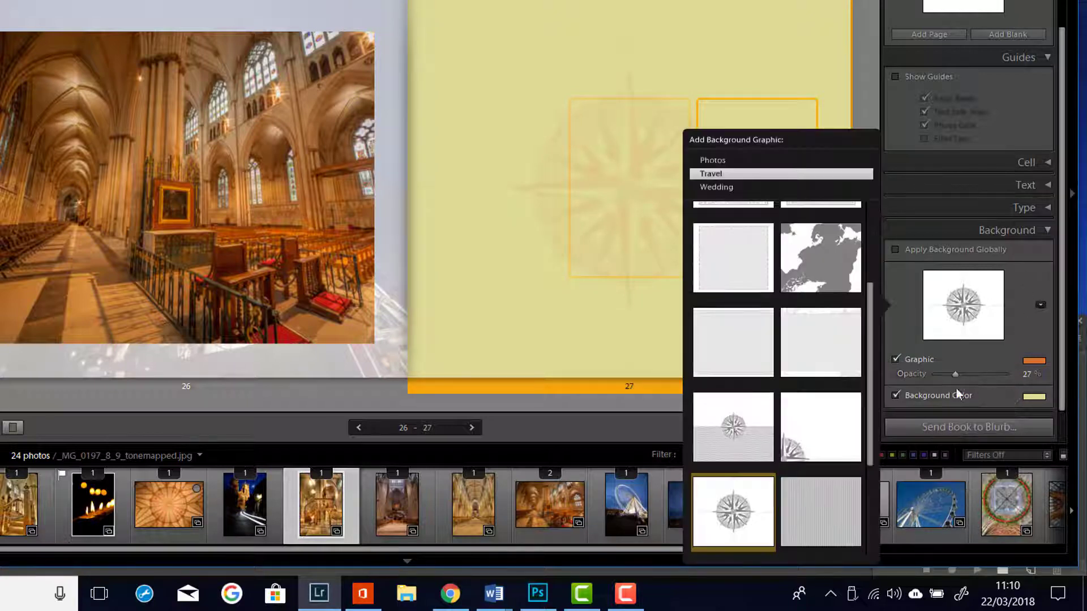
left_click(1033, 360)
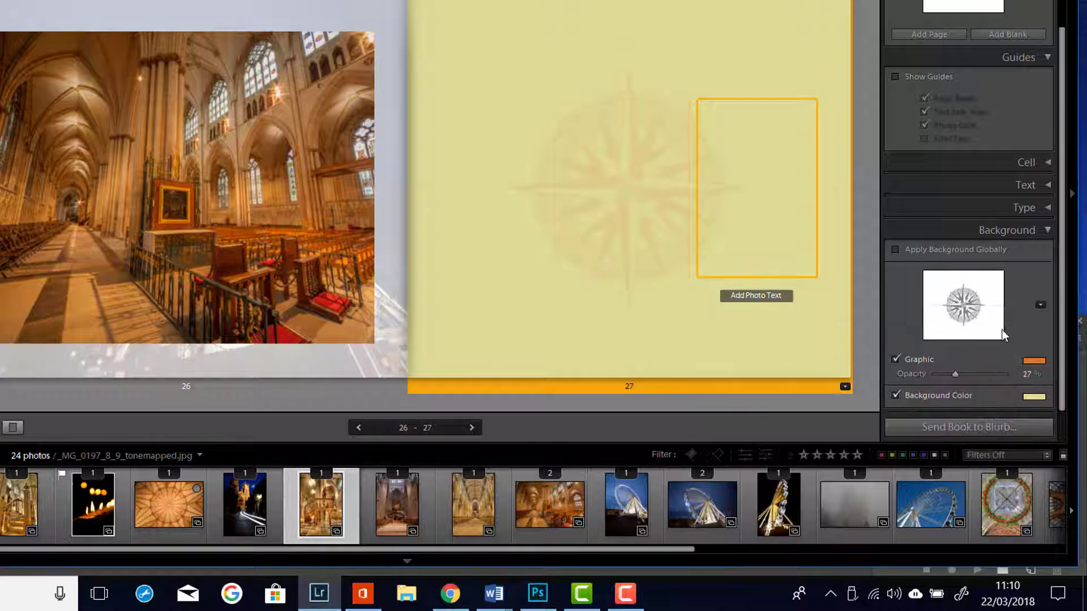
left_click(1034, 360)
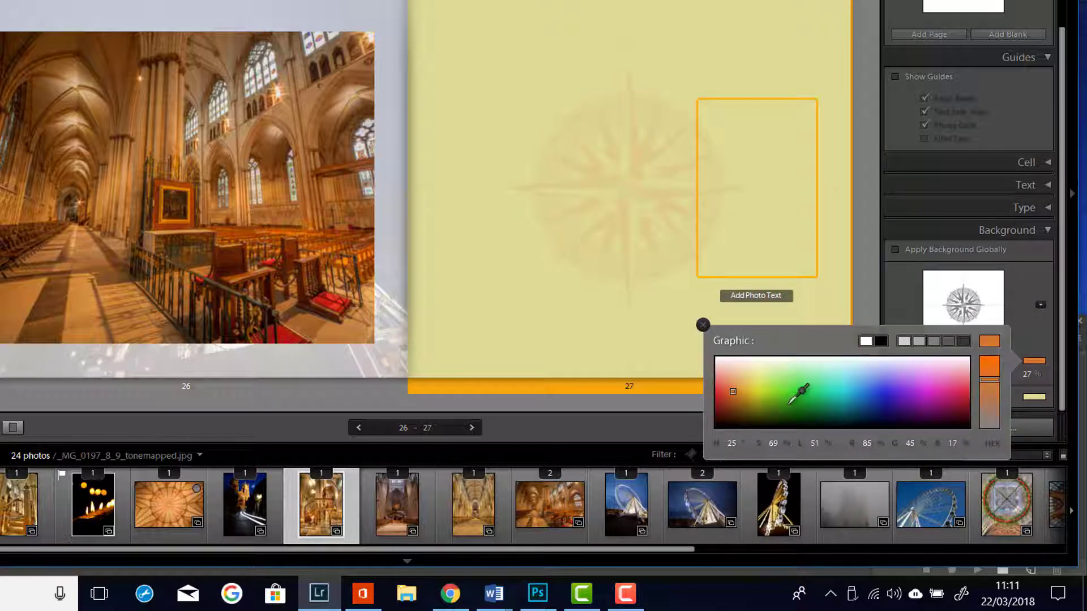
left_click(730, 401)
left_click_drag(730, 400, 733, 425)
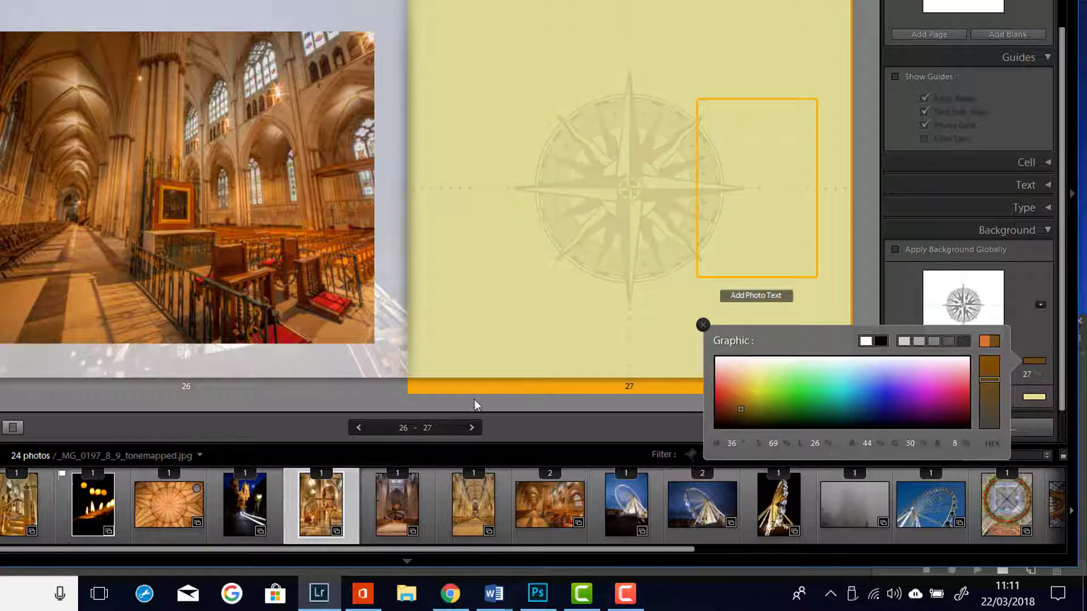
Step: Switch the background graphic off and back on for page 26, and do the same for page 27
left_click(376, 391)
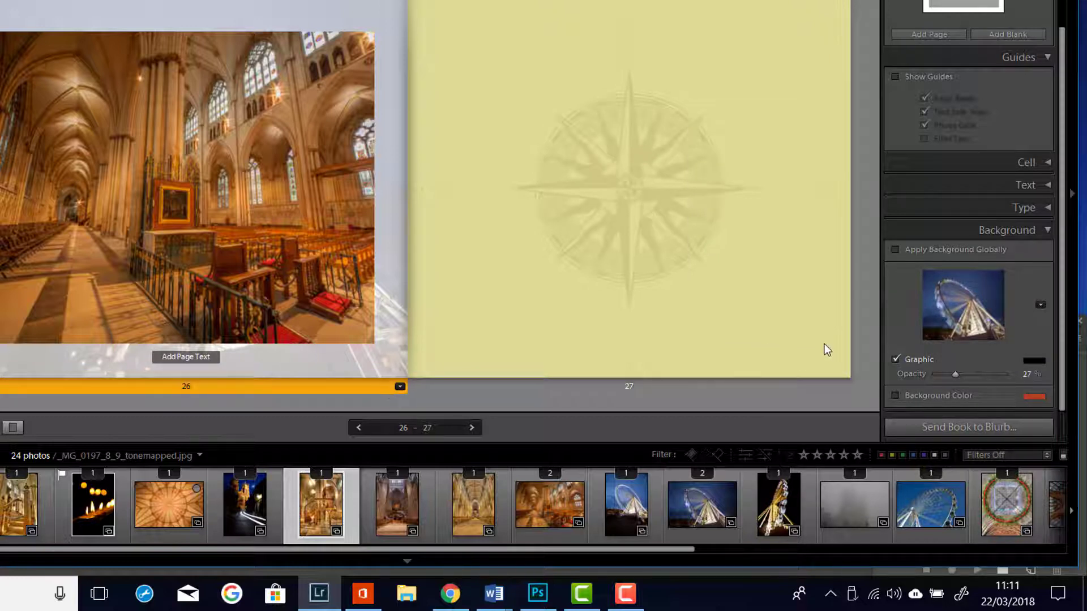
left_click(896, 359)
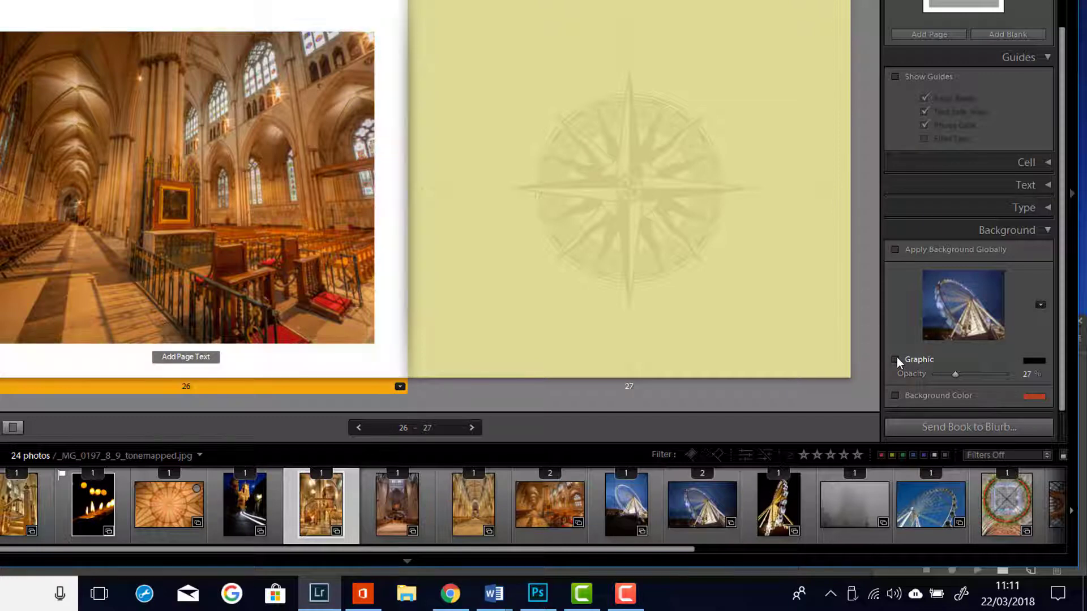
left_click(896, 359)
left_click(589, 207)
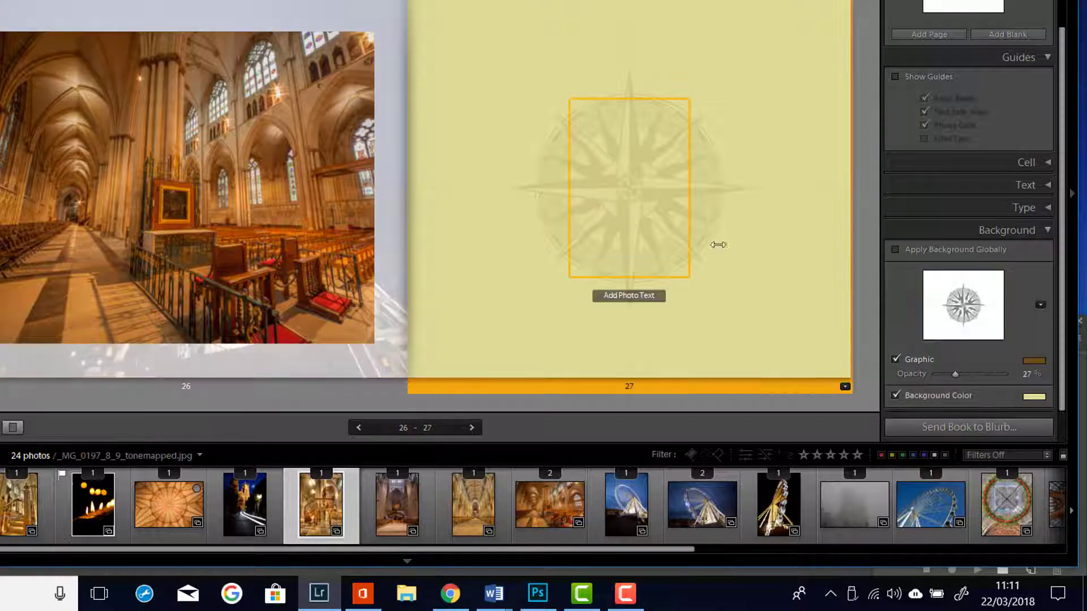
left_click(895, 359)
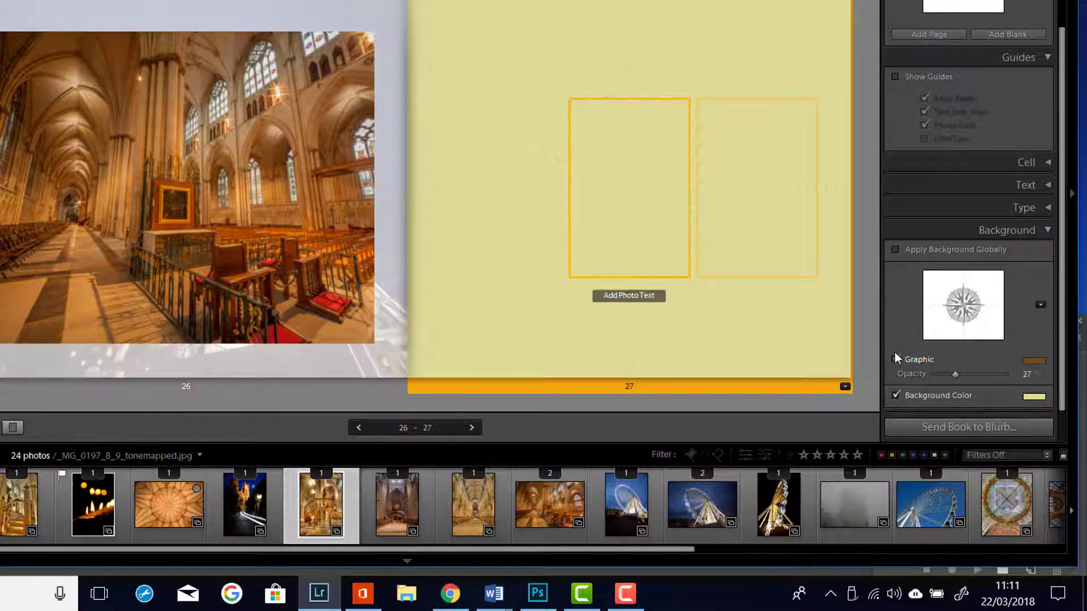
left_click(895, 359)
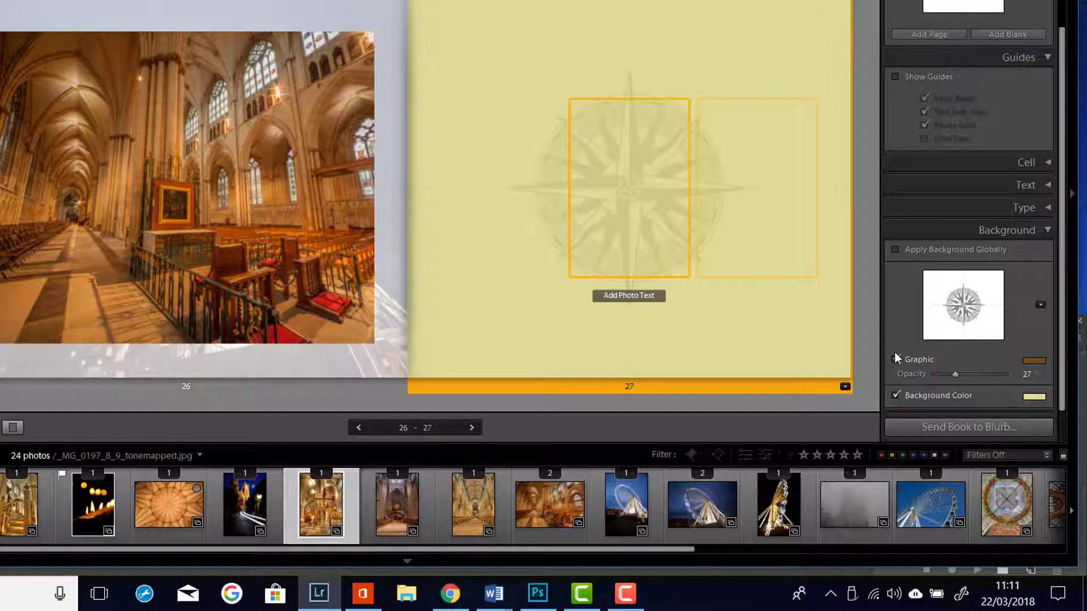
Step: Replace page 27's compass background with the second map graphic from the Travel category
left_click(1041, 306)
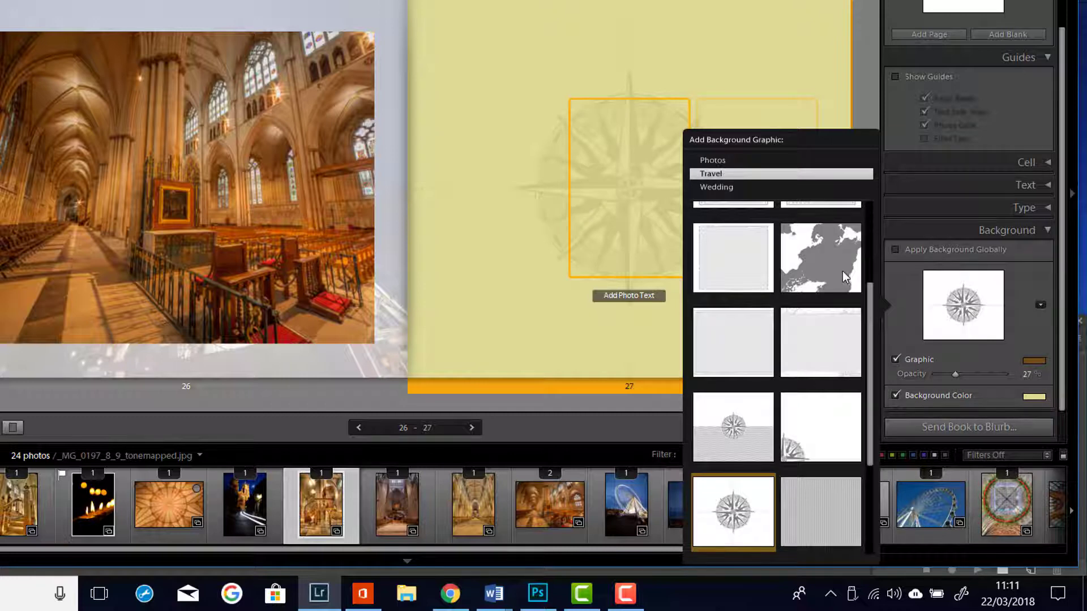
scroll(864, 215, "up", 3)
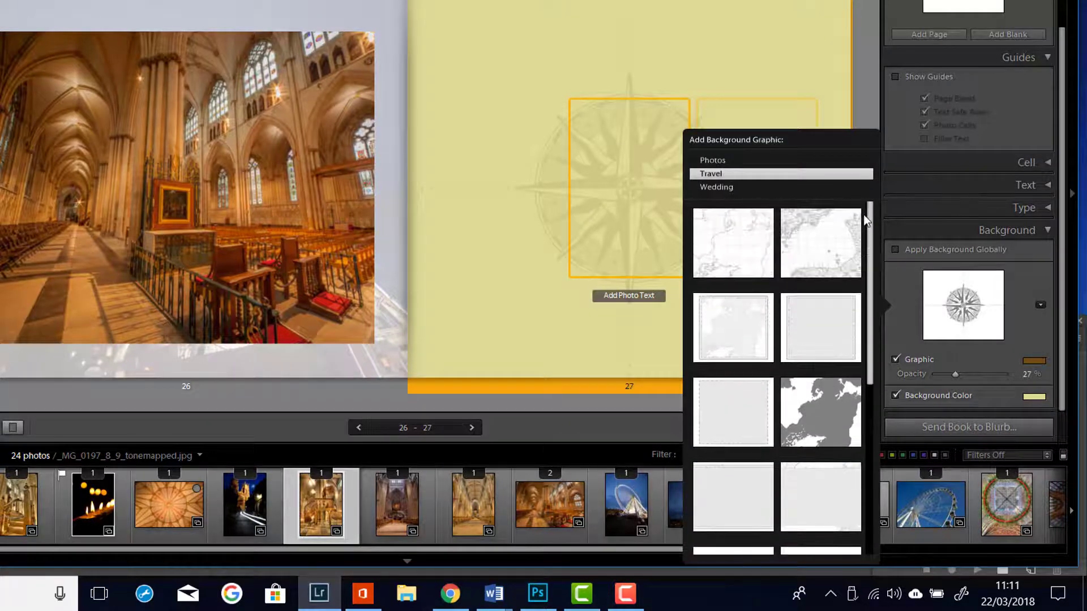
left_click(822, 245)
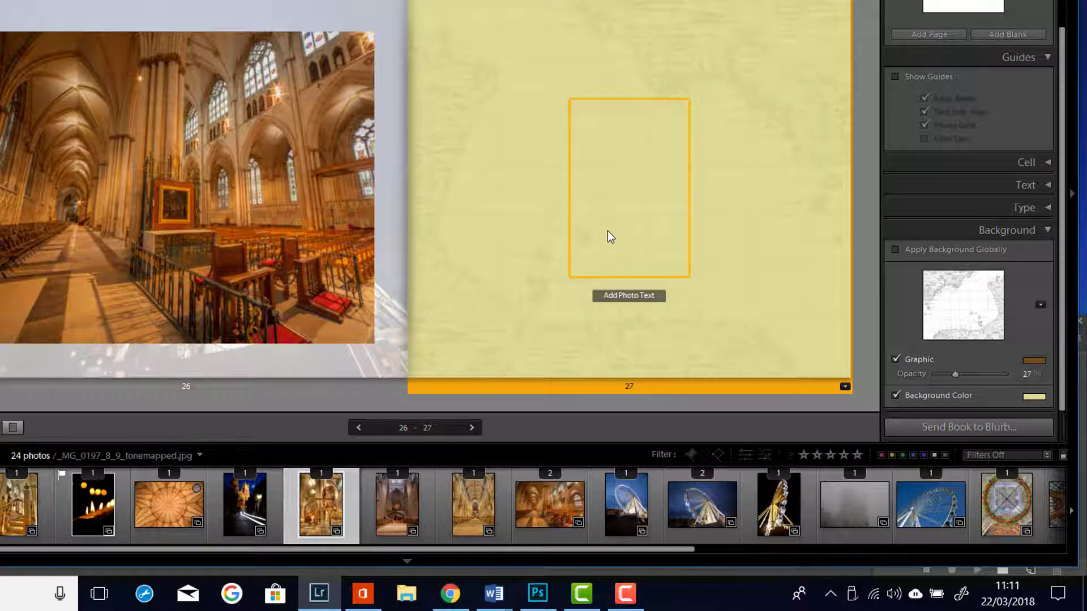
Step: Fill page 27's three empty cells with the nave photo, the dark altar photo and the pulpit photo, in that order
left_click_drag(474, 504, 521, 266)
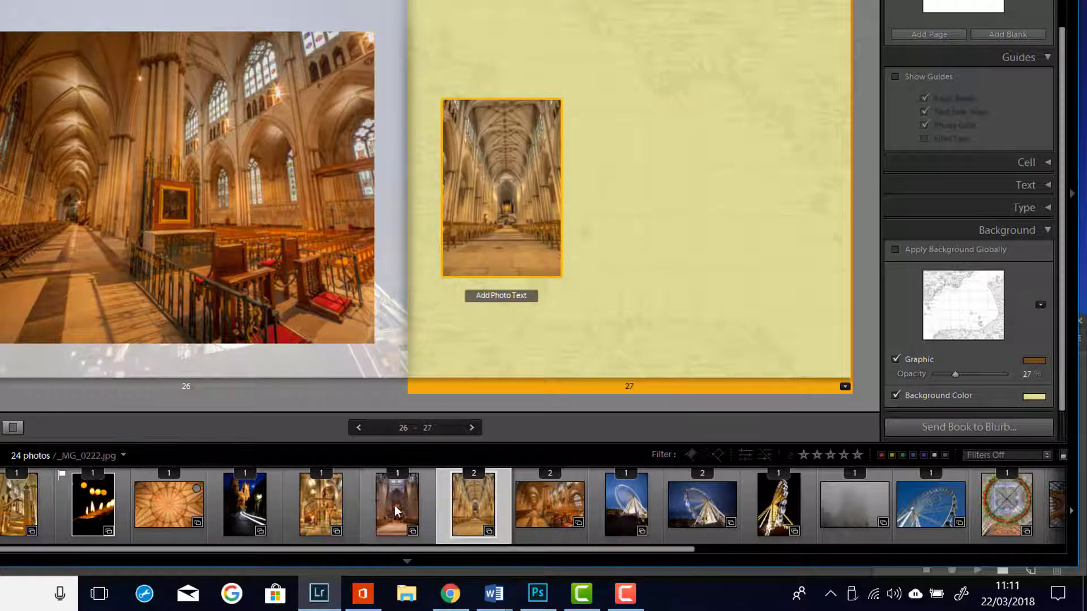
left_click_drag(395, 505, 629, 213)
left_click_drag(296, 516, 730, 261)
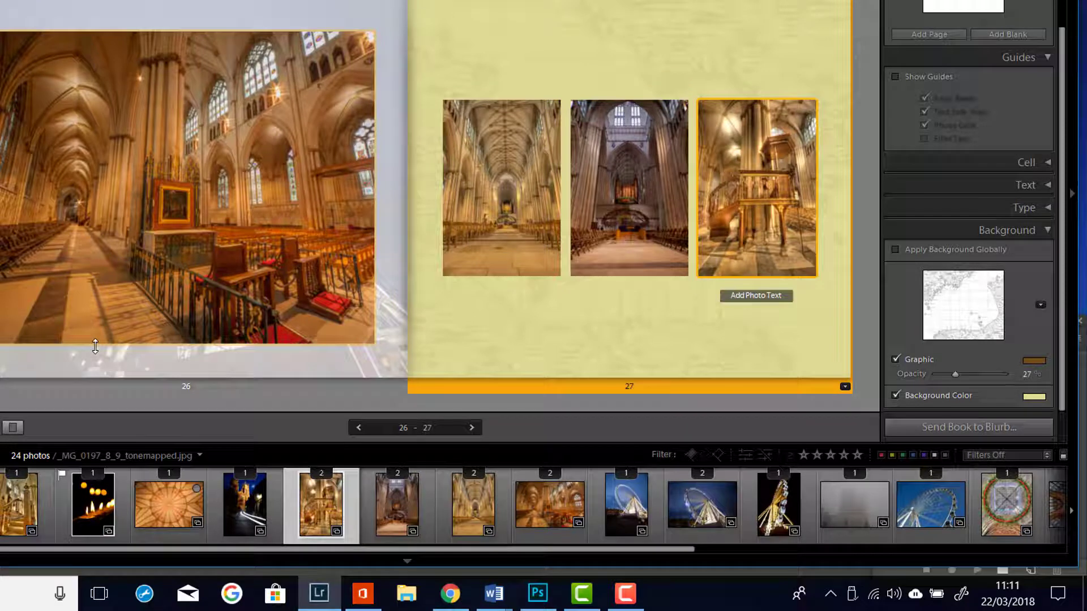